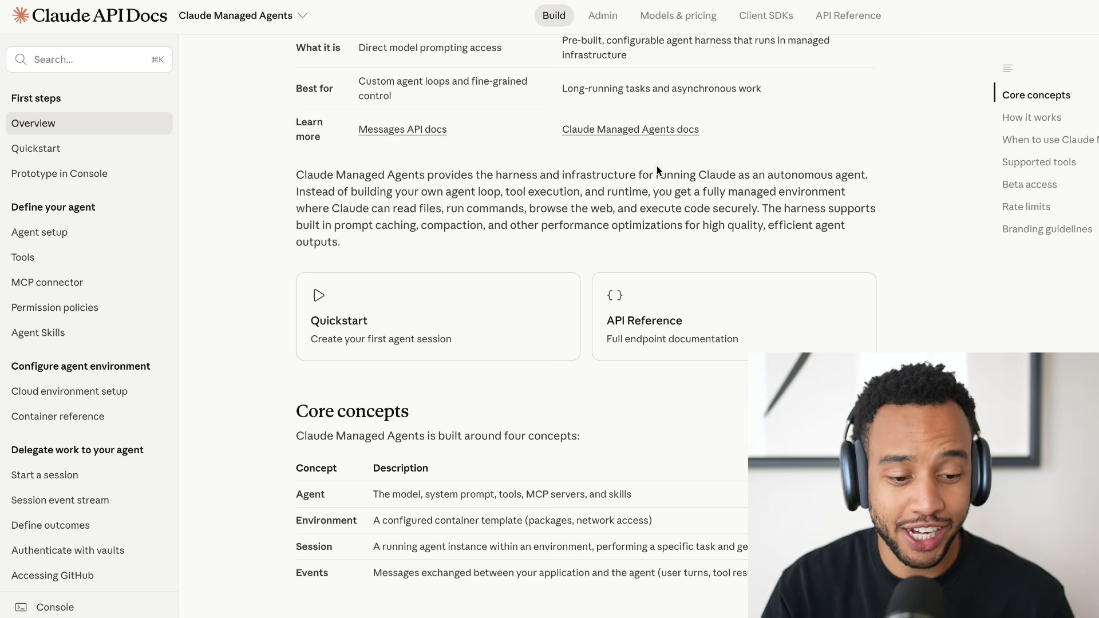
Examine the Claude Managed Agents overview's core concepts and the explainer comparing managed agents with chat-based AI.
{"action": "scroll", "coordinate": [656, 166], "scroll_direction": "down", "scroll_amount": 4}
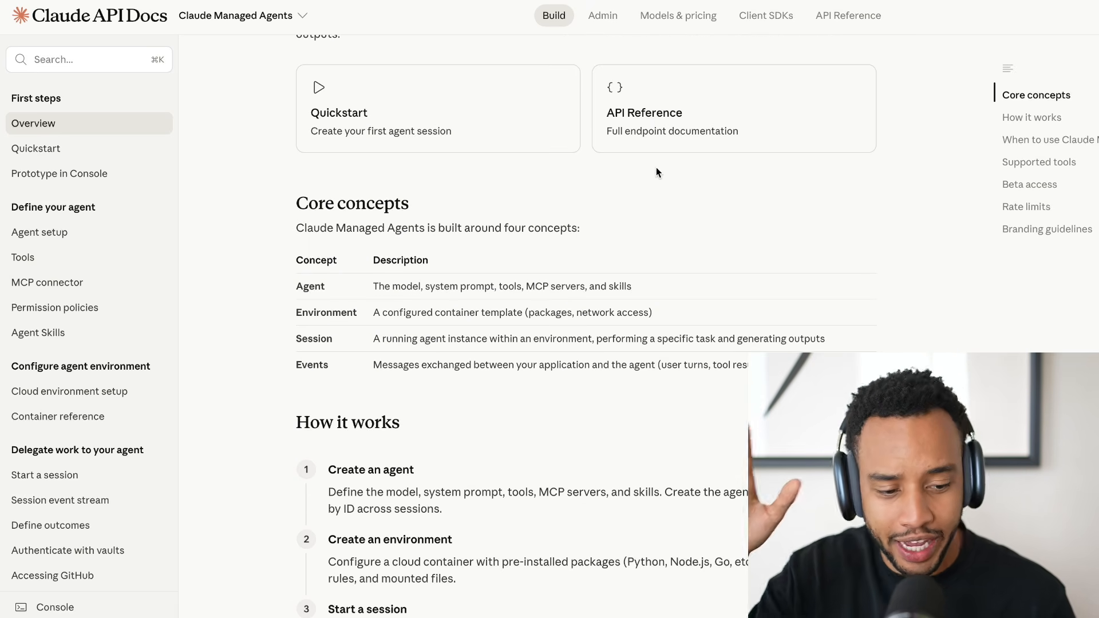
{"action": "scroll", "coordinate": [656, 170], "scroll_direction": "up", "scroll_amount": 6}
{"action": "scroll", "coordinate": [654, 171], "scroll_direction": "up", "scroll_amount": 2}
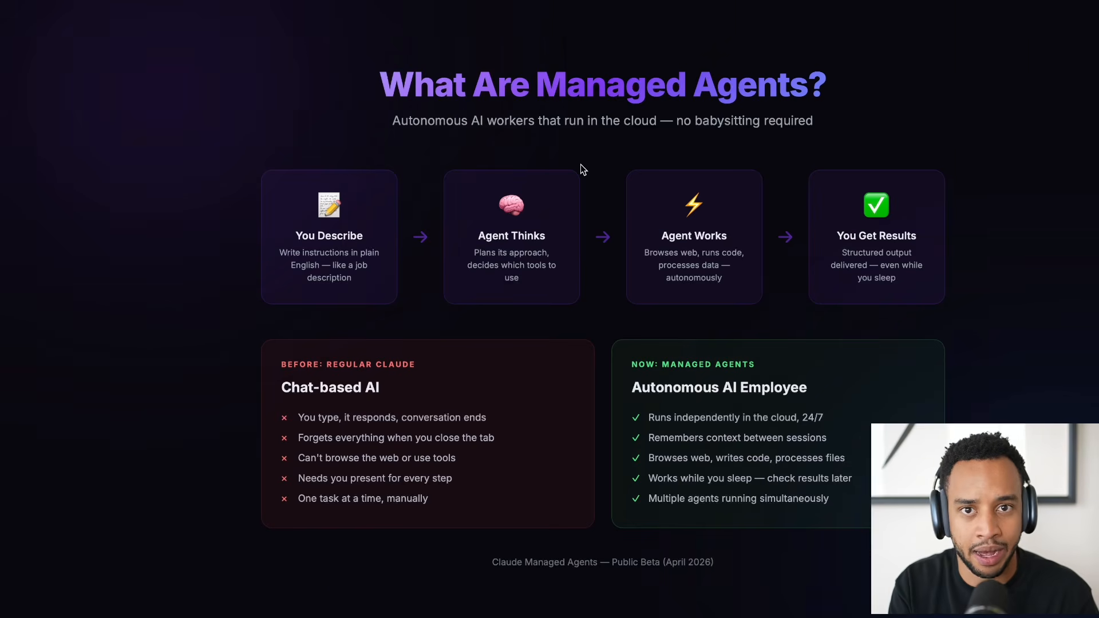
{"action": "left_click_drag", "start_coordinate": [536, 85], "coordinate": [805, 84]}
{"action": "left_click", "coordinate": [804, 84]}
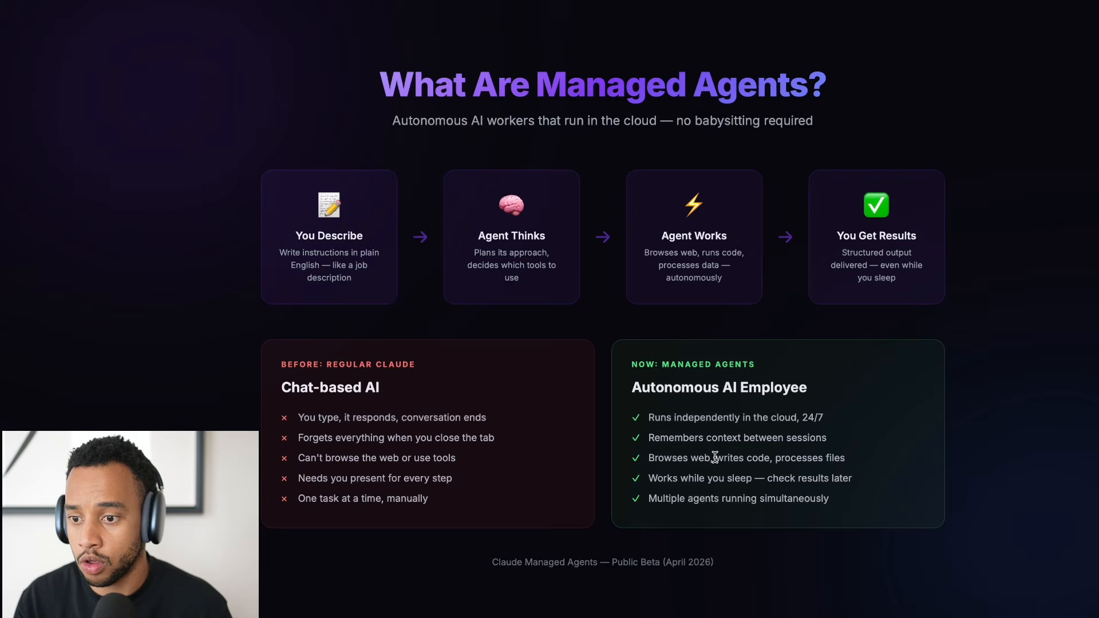
{"action": "left_click_drag", "start_coordinate": [715, 458], "coordinate": [764, 457]}
{"action": "left_click", "coordinate": [778, 460]}
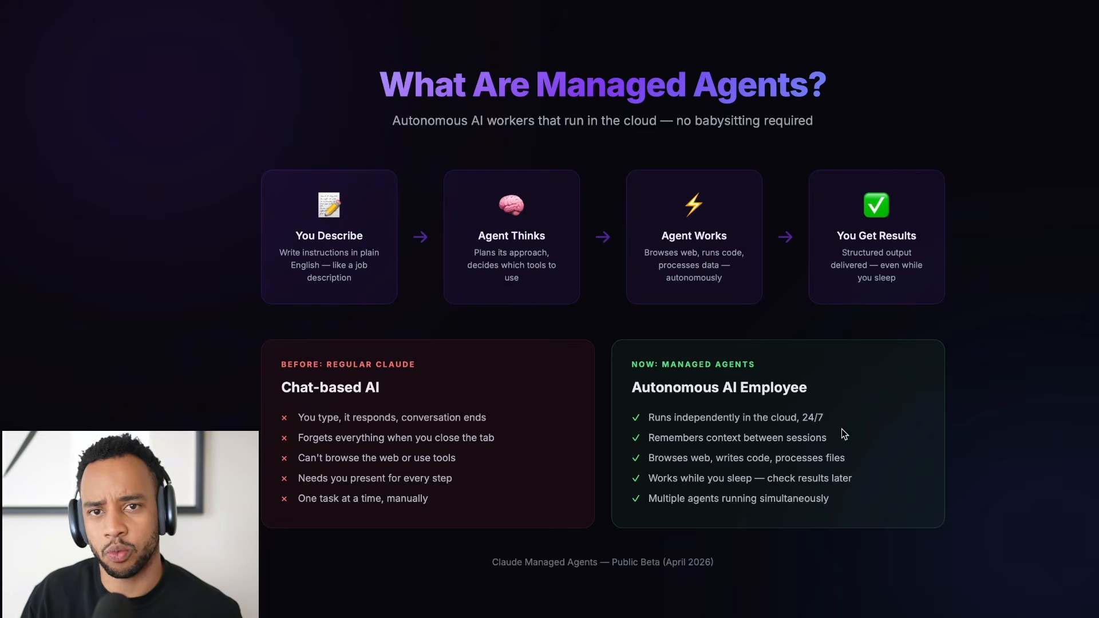
{"action": "left_click_drag", "start_coordinate": [312, 202], "coordinate": [362, 272]}
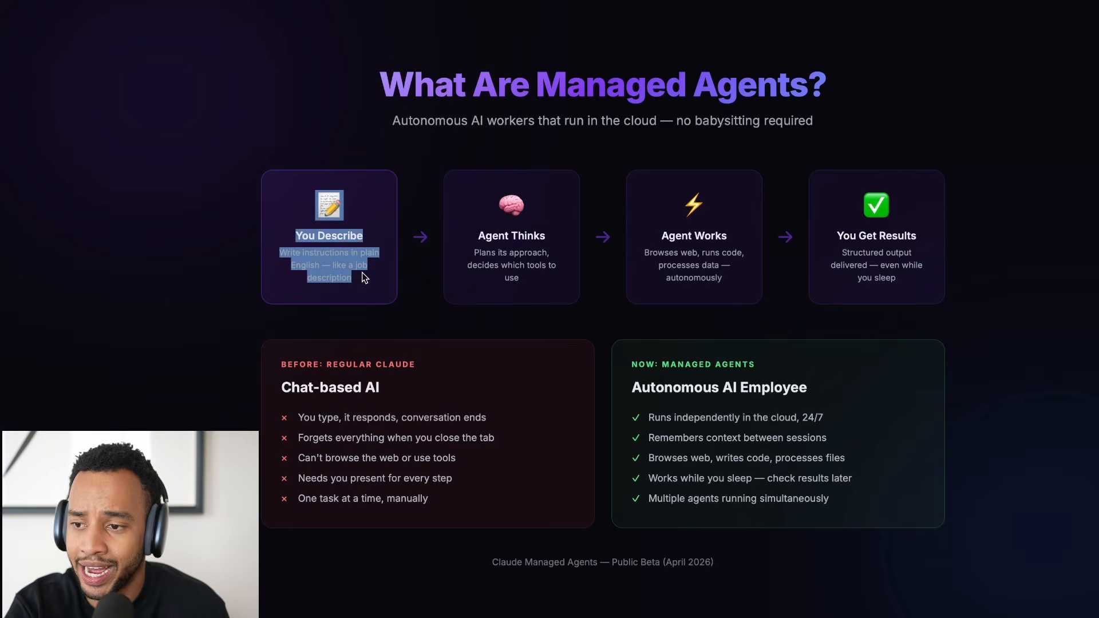
{"action": "left_click", "coordinate": [361, 271]}
{"action": "left_click_drag", "start_coordinate": [474, 237], "coordinate": [553, 279]}
{"action": "left_click_drag", "start_coordinate": [657, 212], "coordinate": [725, 289]}
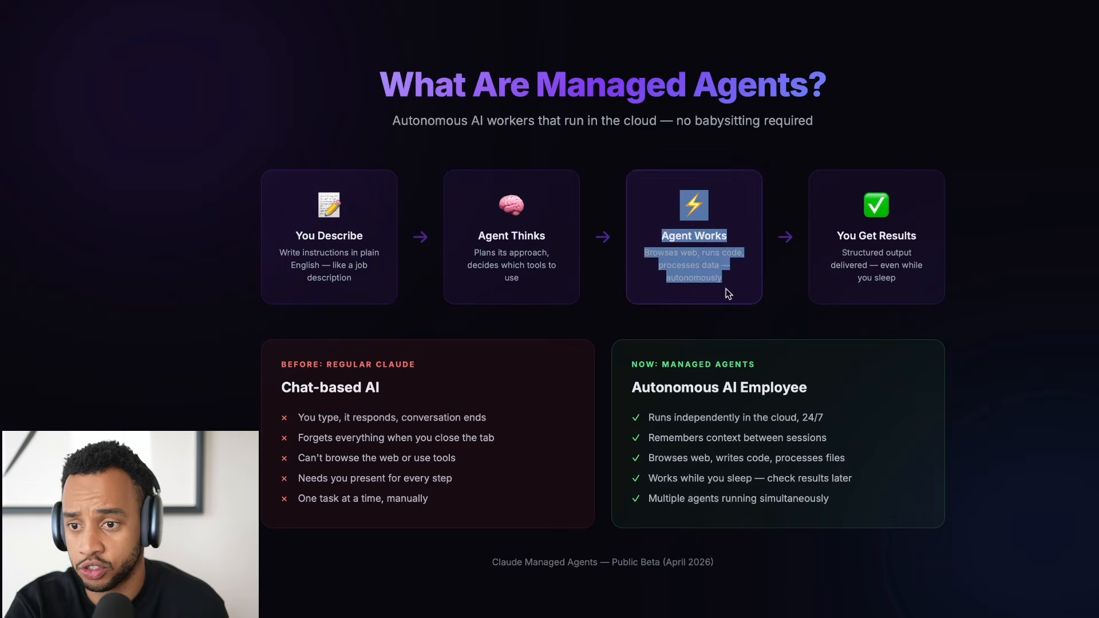
{"action": "left_click", "coordinate": [822, 212]}
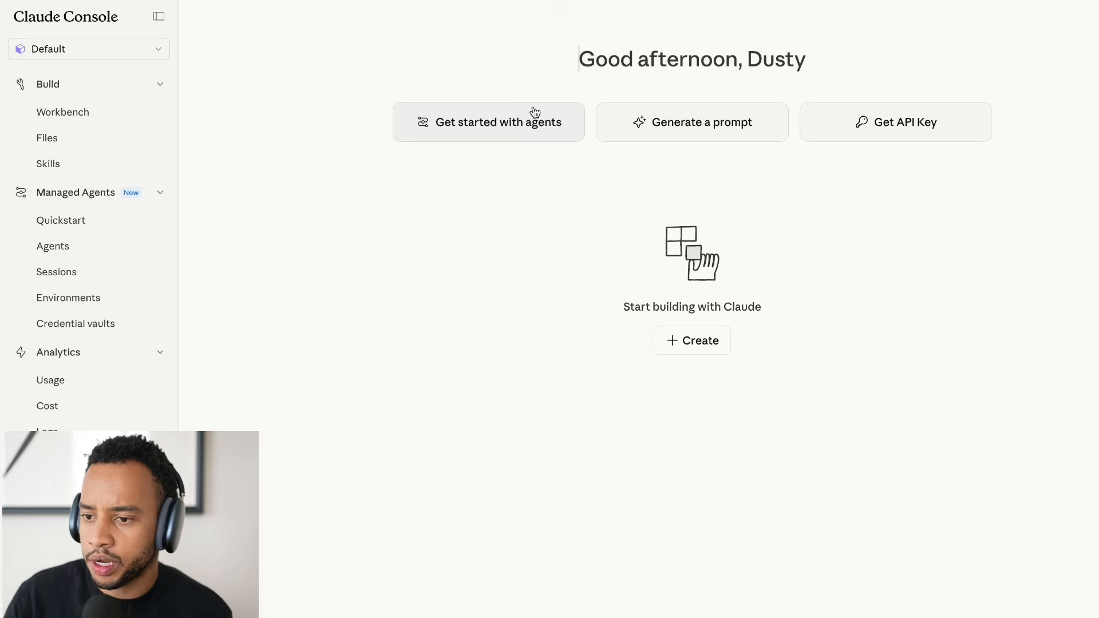
Get started with agents in Claude Console and create an agent from the Deep researcher template.
{"action": "left_click", "coordinate": [481, 116]}
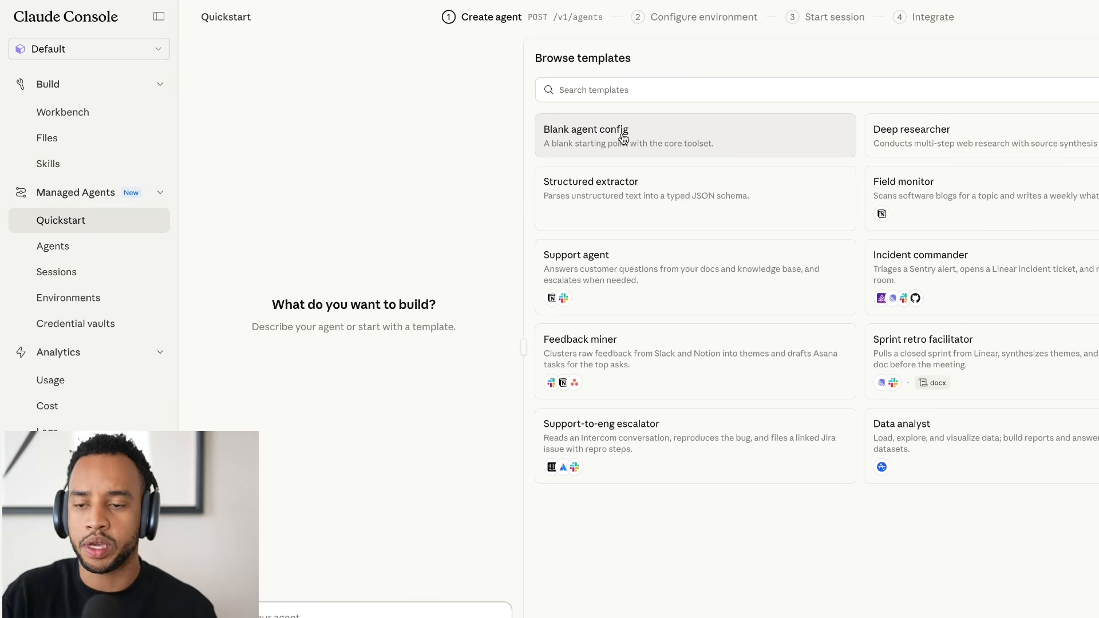
{"action": "left_click", "coordinate": [932, 136]}
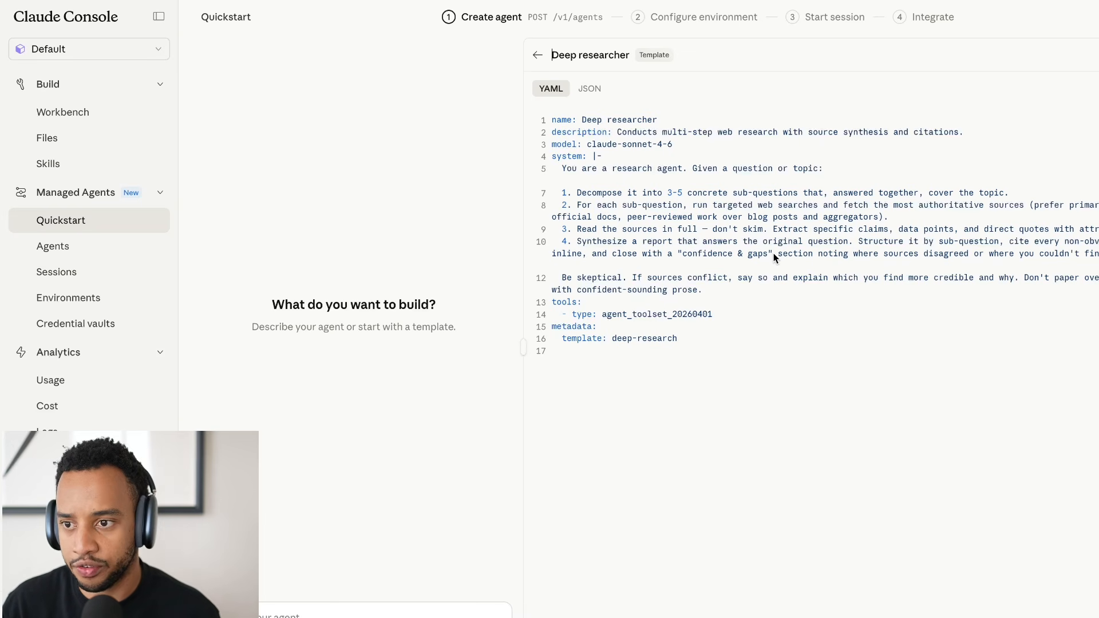
{"action": "left_click_drag", "start_coordinate": [254, 297], "coordinate": [484, 335]}
{"action": "left_click", "coordinate": [429, 321]}
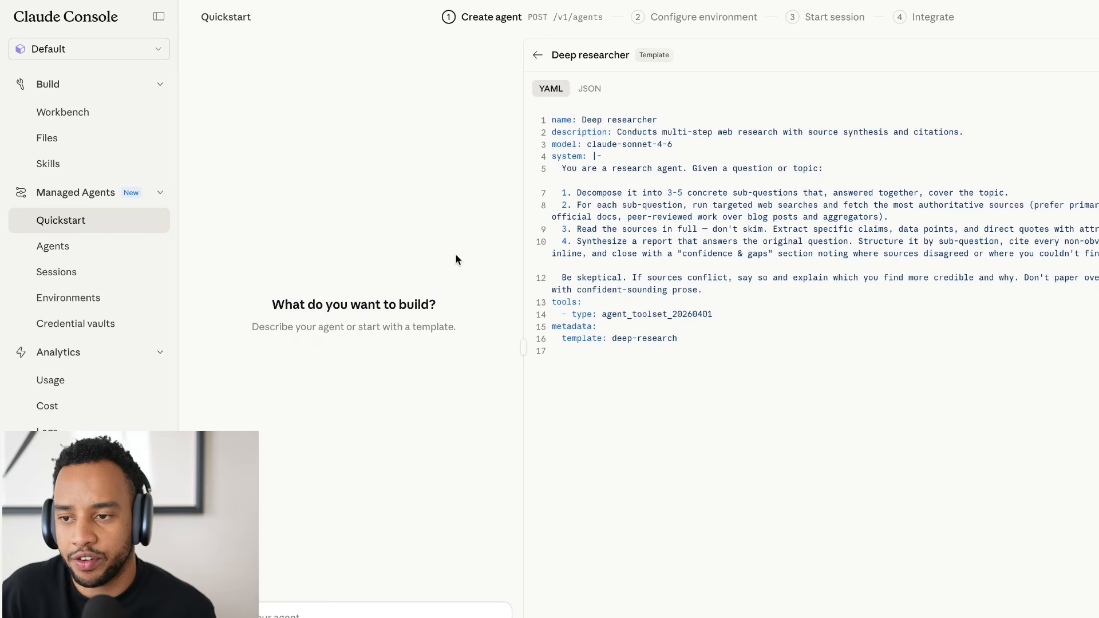
{"action": "left_click", "coordinate": [537, 55]}
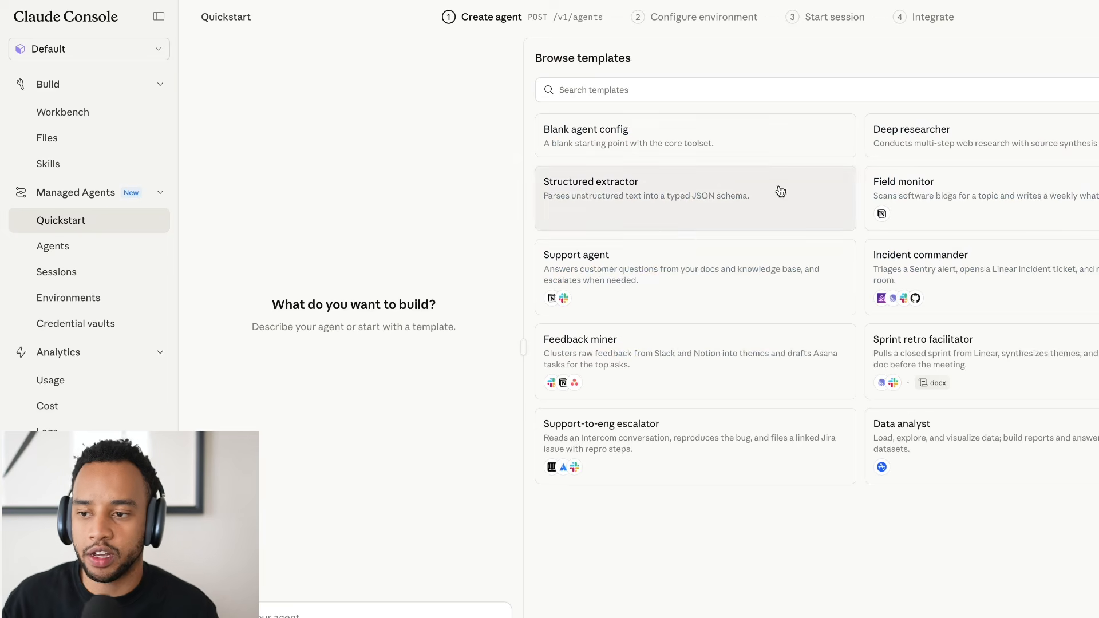
{"action": "left_click", "coordinate": [921, 140]}
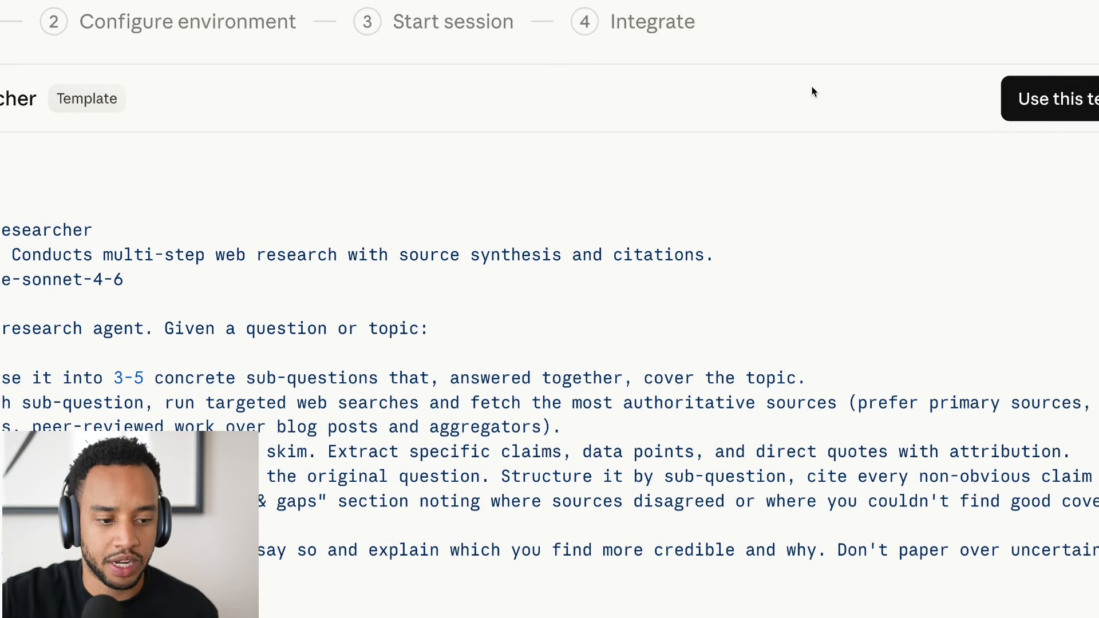
{"action": "left_click", "coordinate": [1052, 104]}
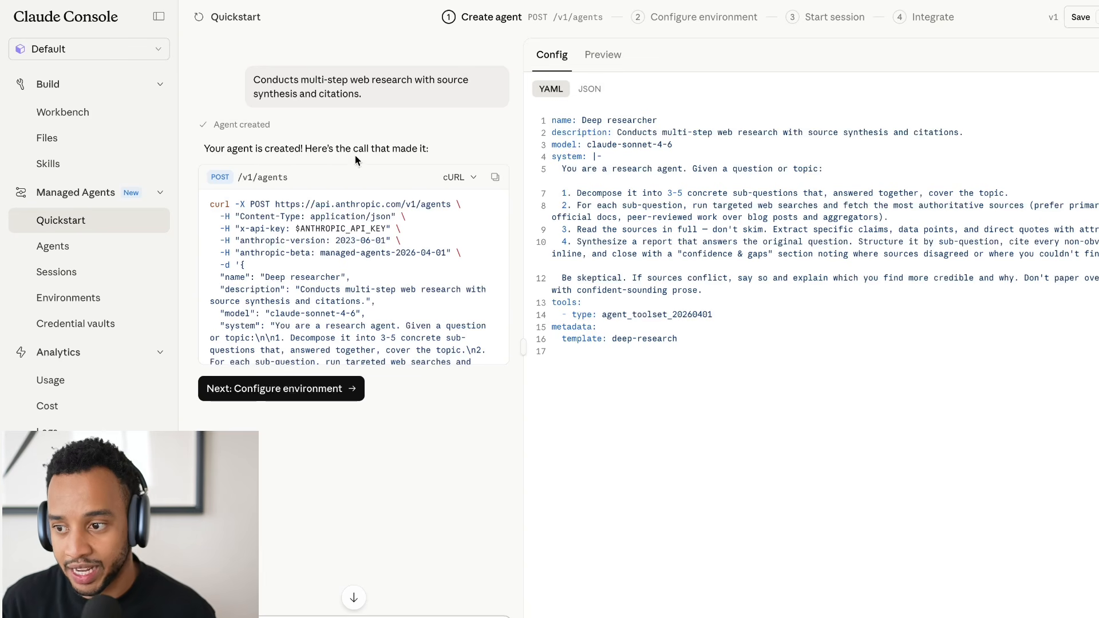
Tell the agent builder "I want this agent to use opus not sonnet" and review its reply against the original creation call.
{"action": "scroll", "coordinate": [373, 263], "scroll_direction": "down", "scroll_amount": 2}
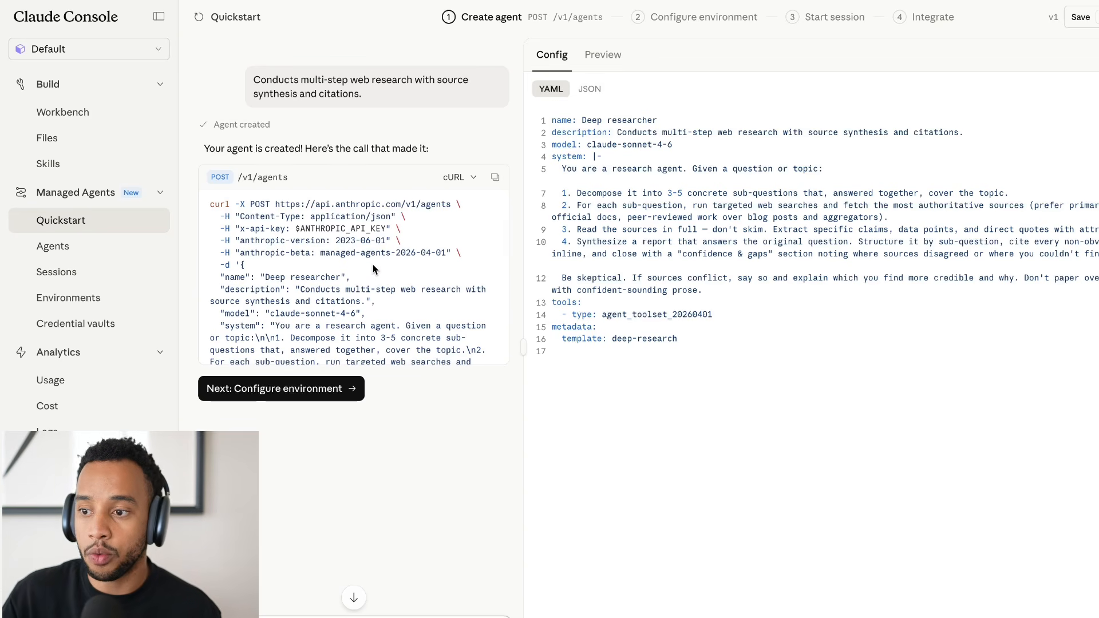
{"action": "scroll", "coordinate": [373, 263], "scroll_direction": "down", "scroll_amount": 1}
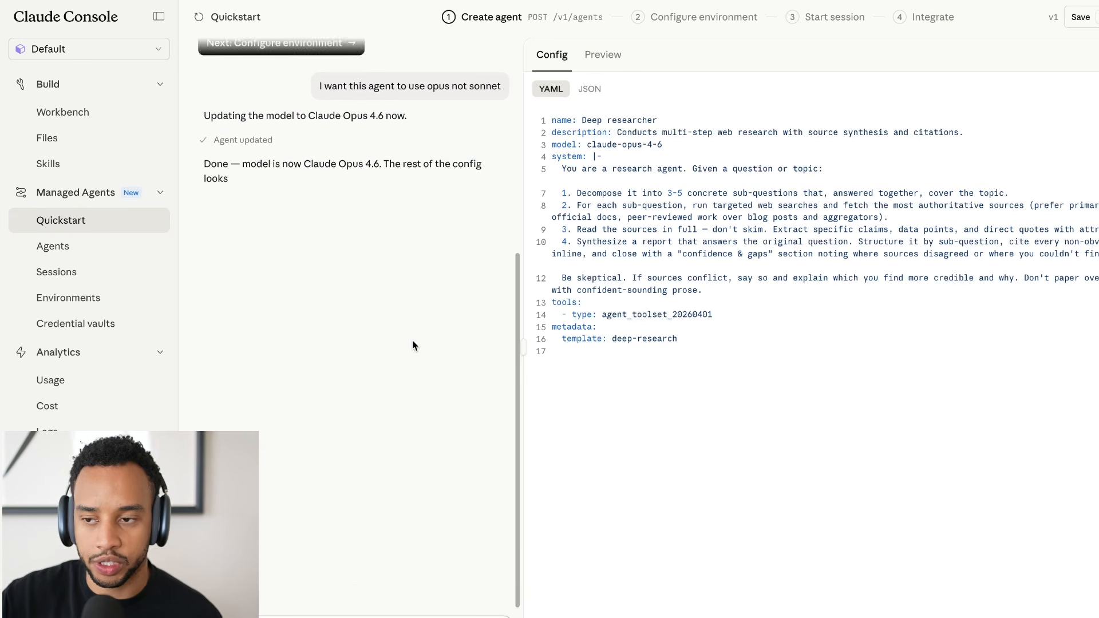
{"action": "scroll", "coordinate": [404, 338], "scroll_direction": "up", "scroll_amount": 10}
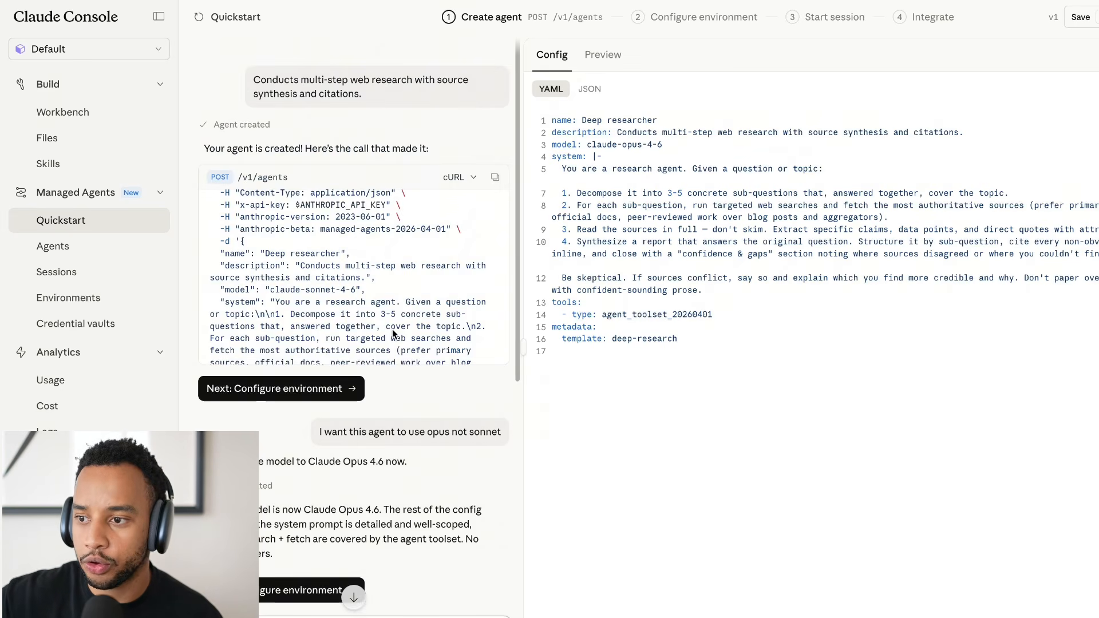
{"action": "scroll", "coordinate": [375, 238], "scroll_direction": "up", "scroll_amount": 1}
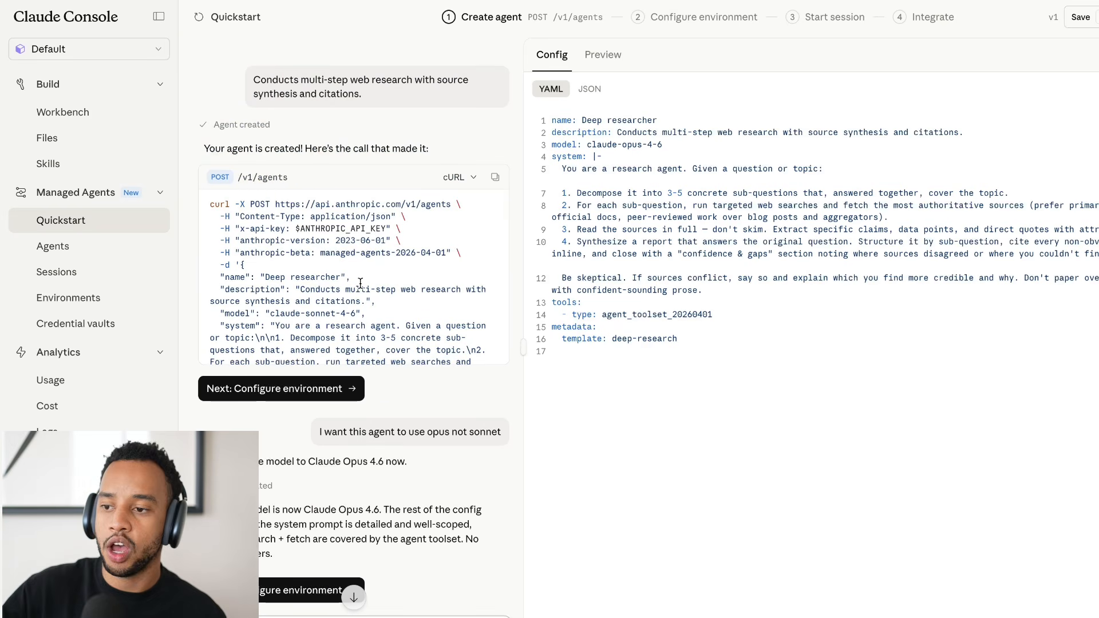
{"action": "scroll", "coordinate": [357, 283], "scroll_direction": "down", "scroll_amount": 8}
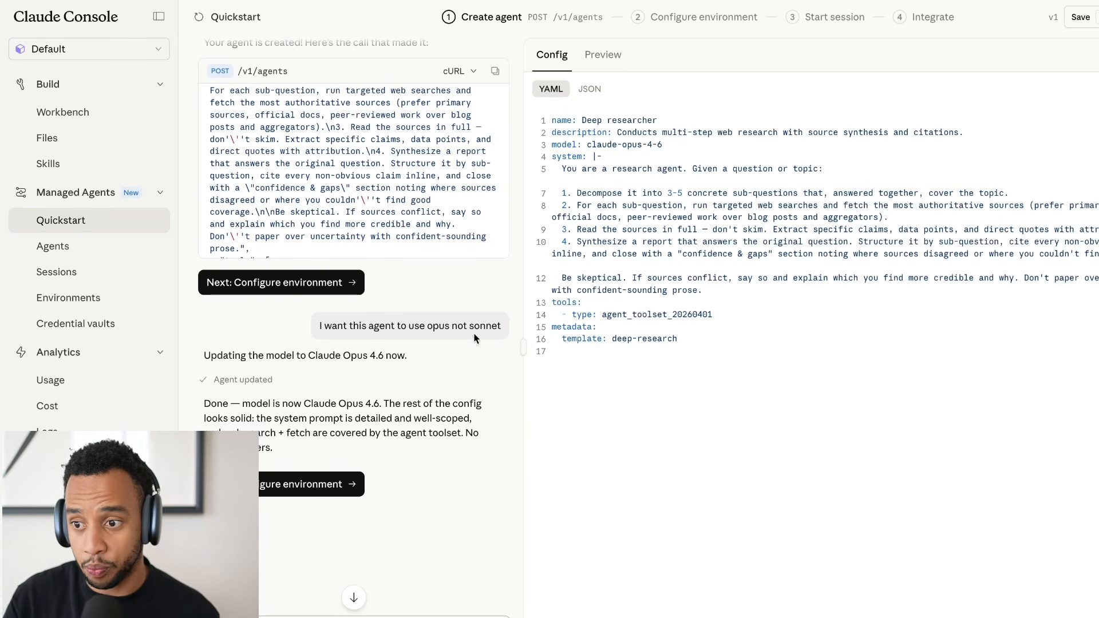
{"action": "scroll", "coordinate": [473, 336], "scroll_direction": "down", "scroll_amount": 2}
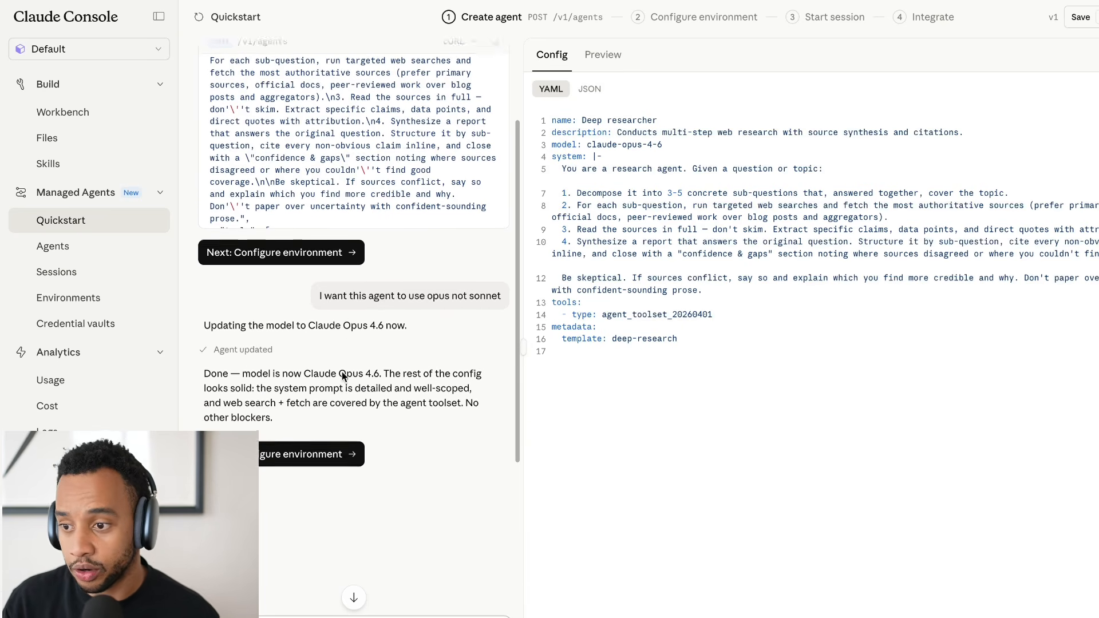
Send the agent builder the request "i want it to double check everything as a step 5".
{"action": "scroll", "coordinate": [343, 377], "scroll_direction": "down", "scroll_amount": 2}
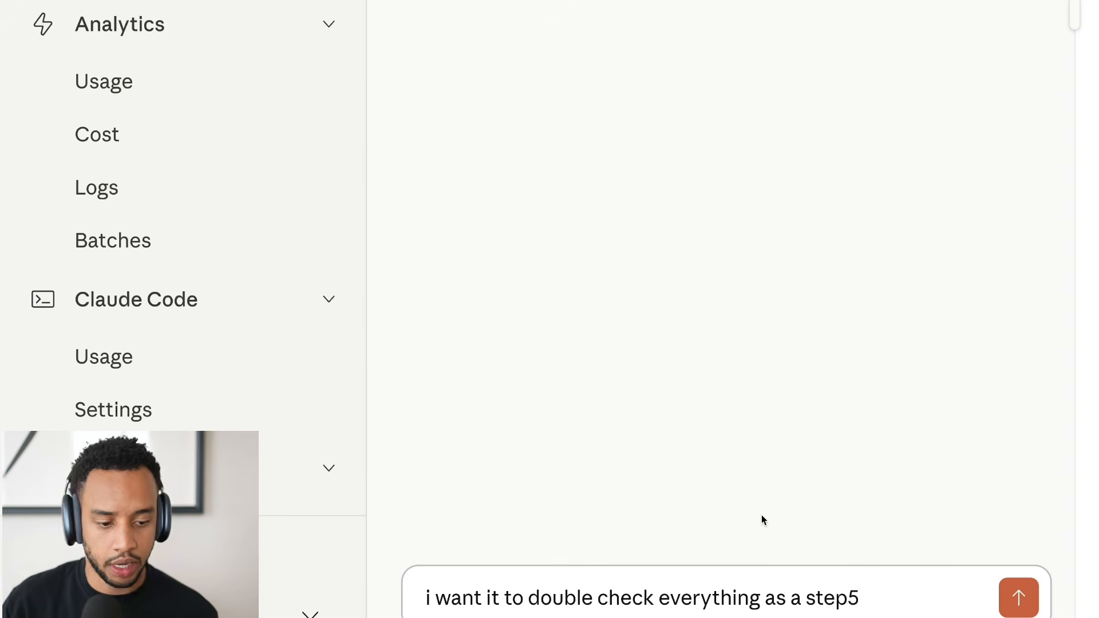
{"action": "left_click", "coordinate": [848, 598]}
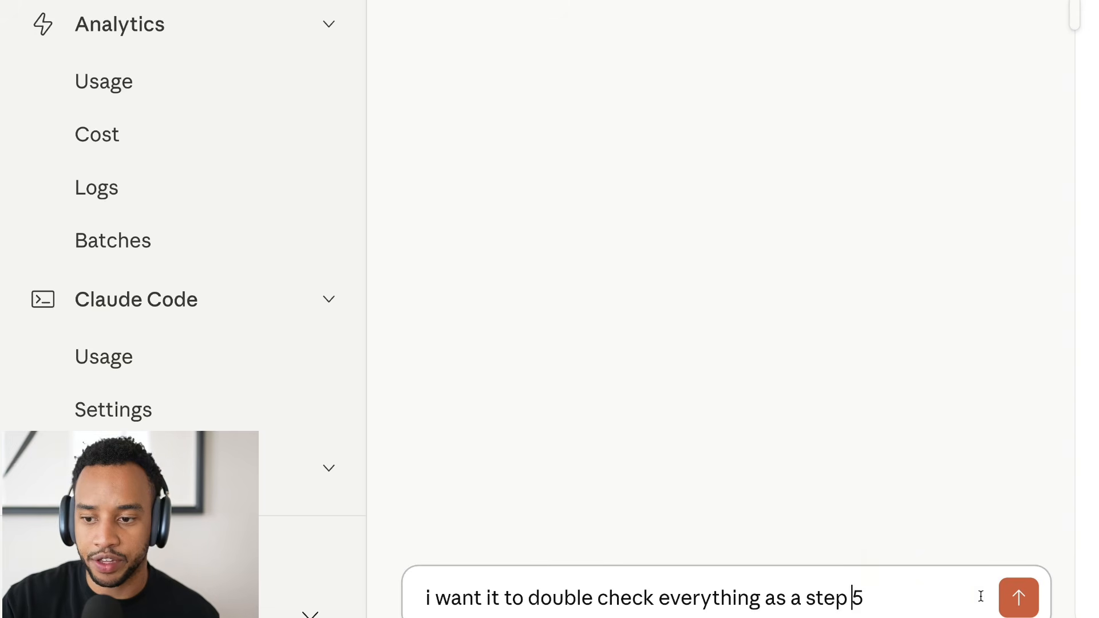
{"action": "left_click", "coordinate": [1019, 598]}
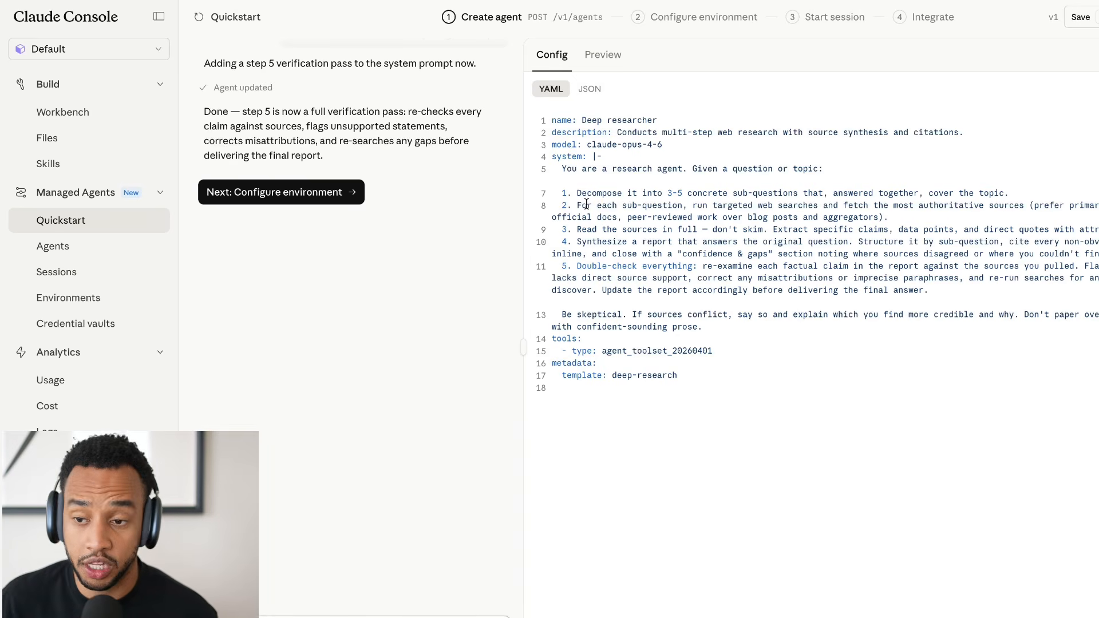
Configure a newly created environment for the agent with unrestricted internet access.
{"action": "left_click", "coordinate": [330, 195]}
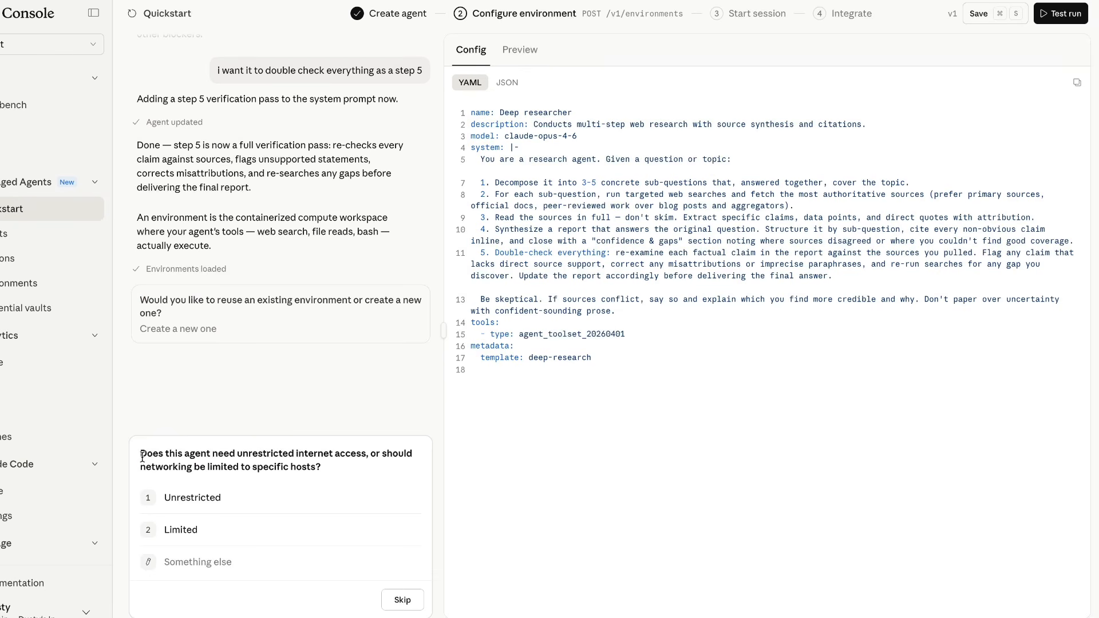
{"action": "left_click_drag", "start_coordinate": [142, 458], "coordinate": [323, 468]}
{"action": "left_click", "coordinate": [323, 468]}
{"action": "left_click", "coordinate": [225, 499]}
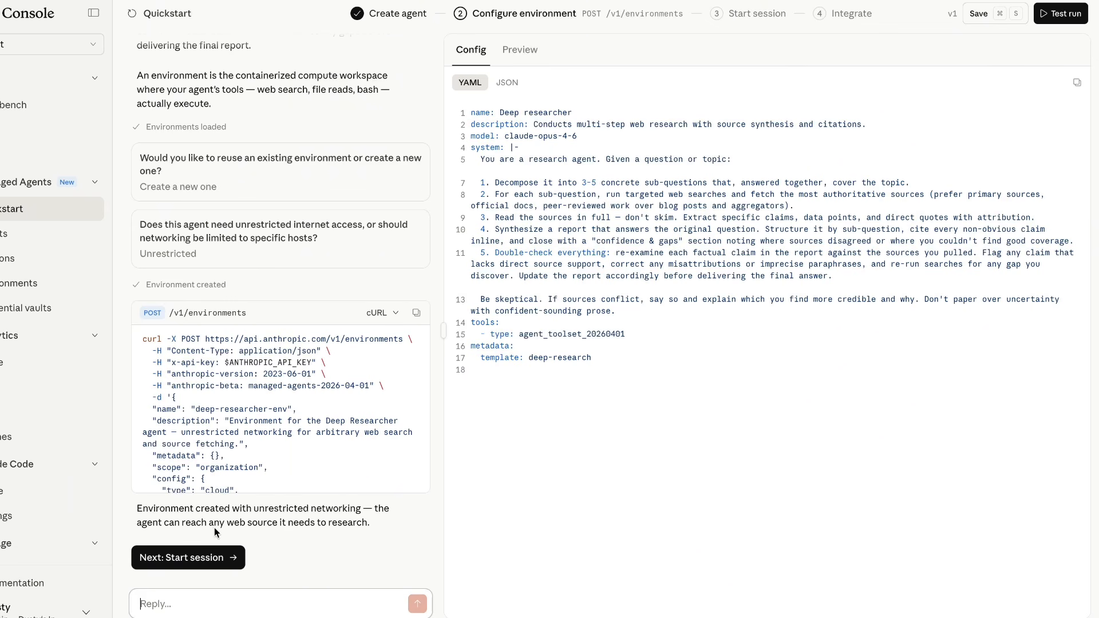
Start a test session and submit "What are the most well-supported findings on the long-term cognitive effects of sleep deprivation in adults?".
{"action": "left_click", "coordinate": [201, 558]}
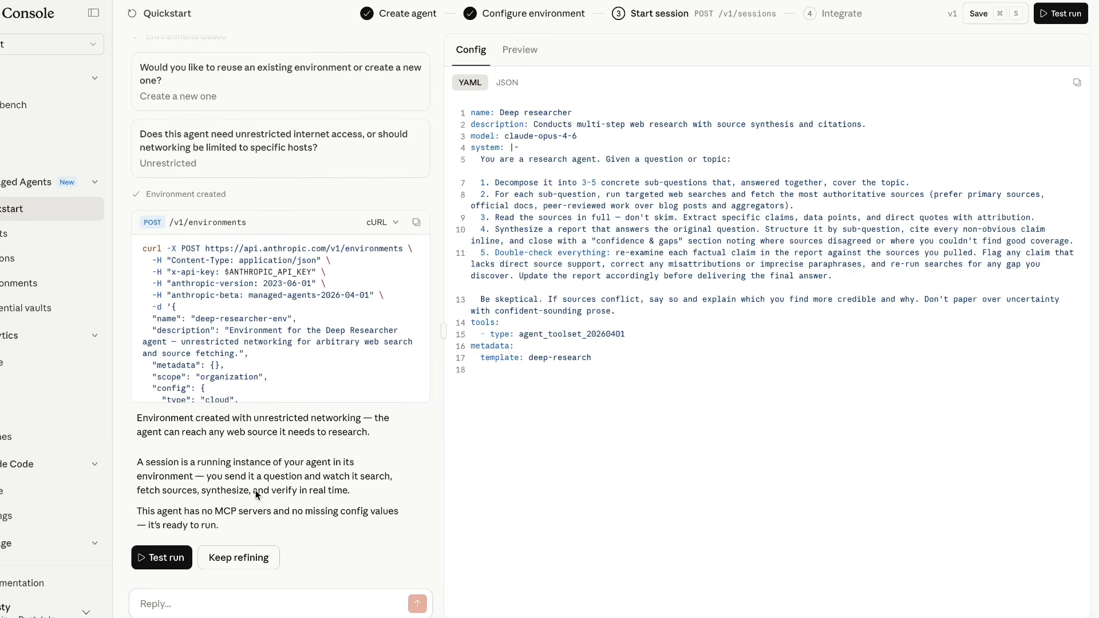
{"action": "left_click", "coordinate": [166, 558]}
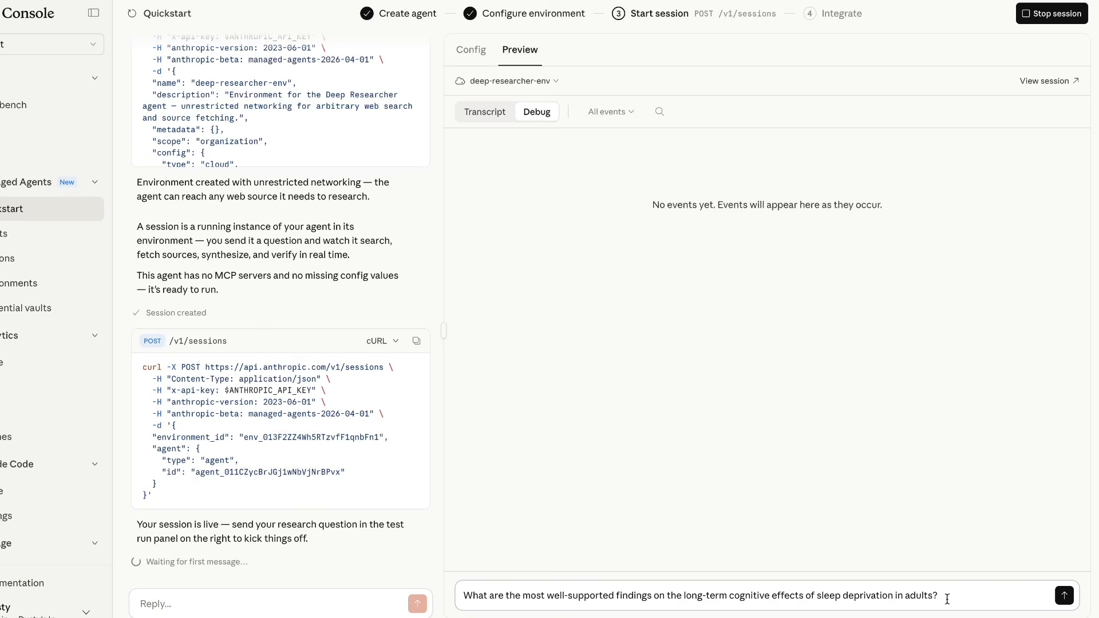
{"action": "left_click", "coordinate": [1063, 596]}
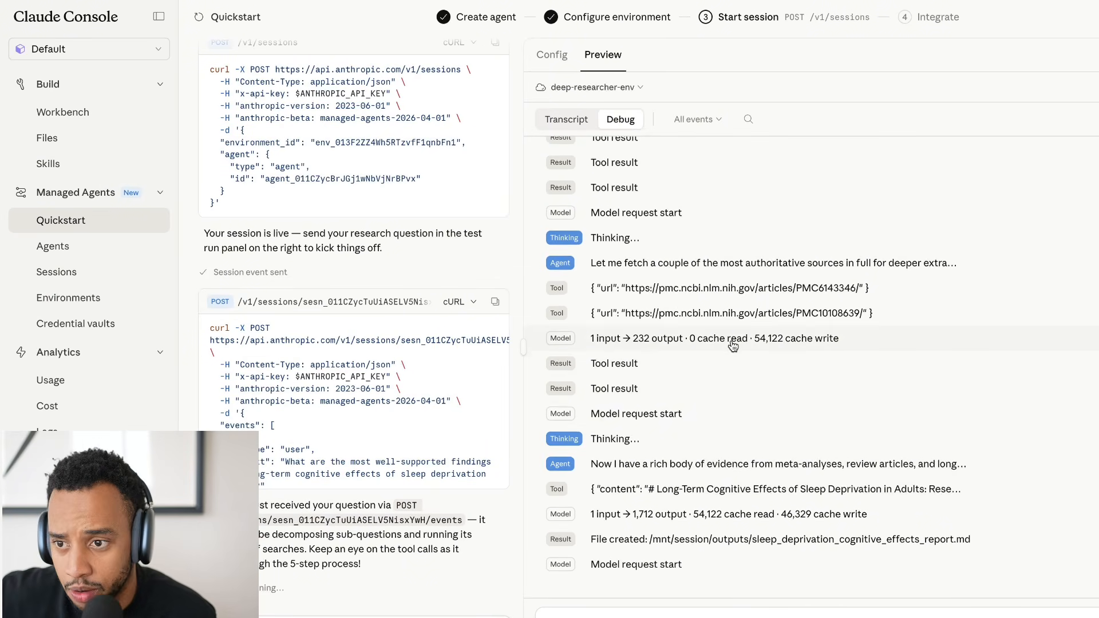
Review the test run's events in the transcript view and again in the debug view.
{"action": "left_click", "coordinate": [565, 119]}
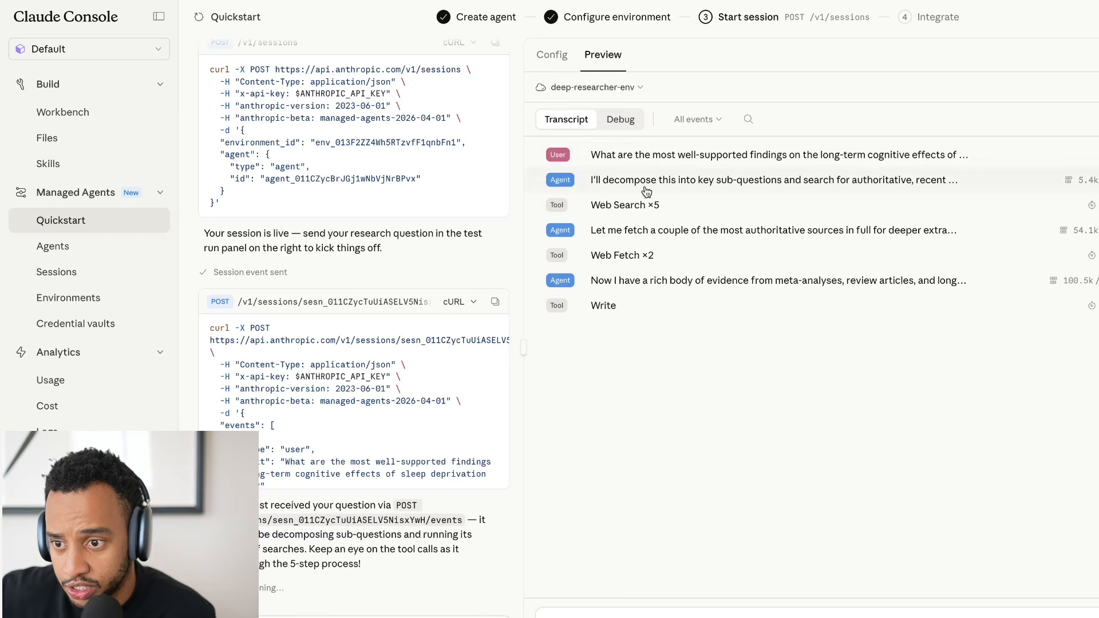
{"action": "left_click", "coordinate": [621, 126]}
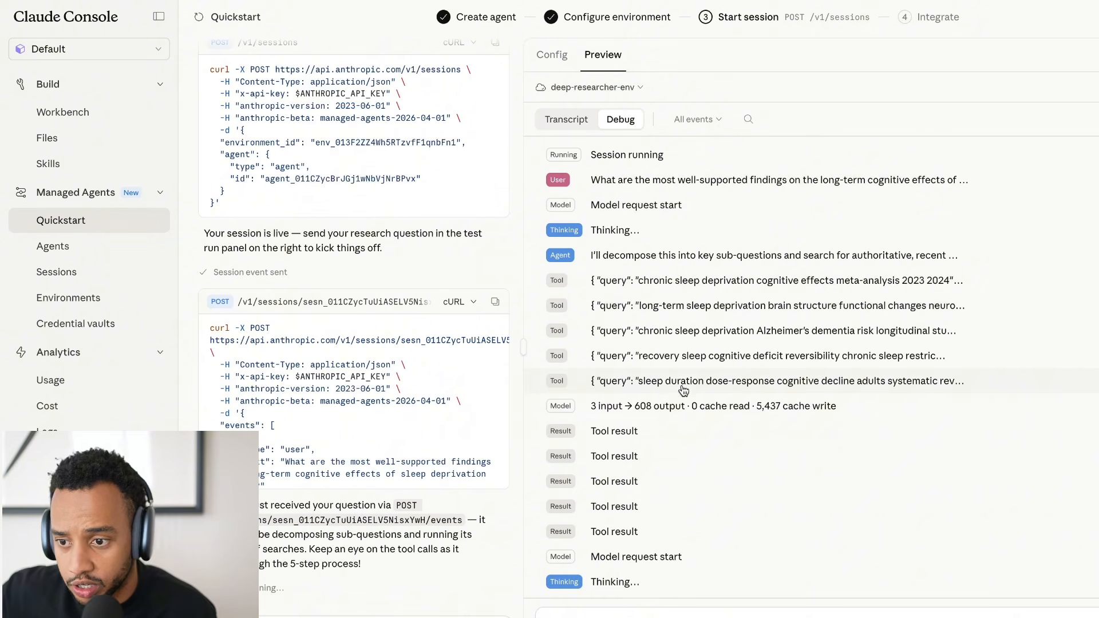